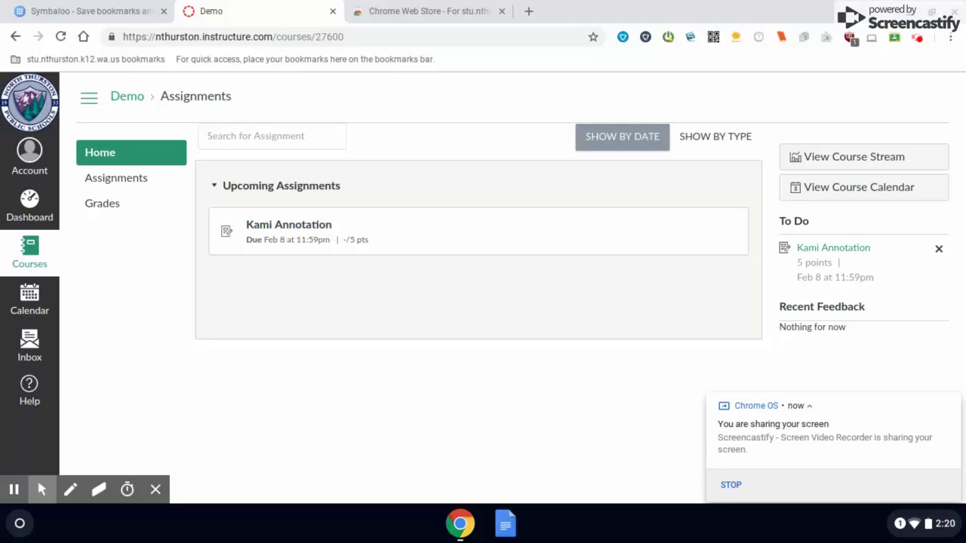
# Step: Switch to the Chrome Web Store page and search it for "kami"
pyautogui.click(380, 10)
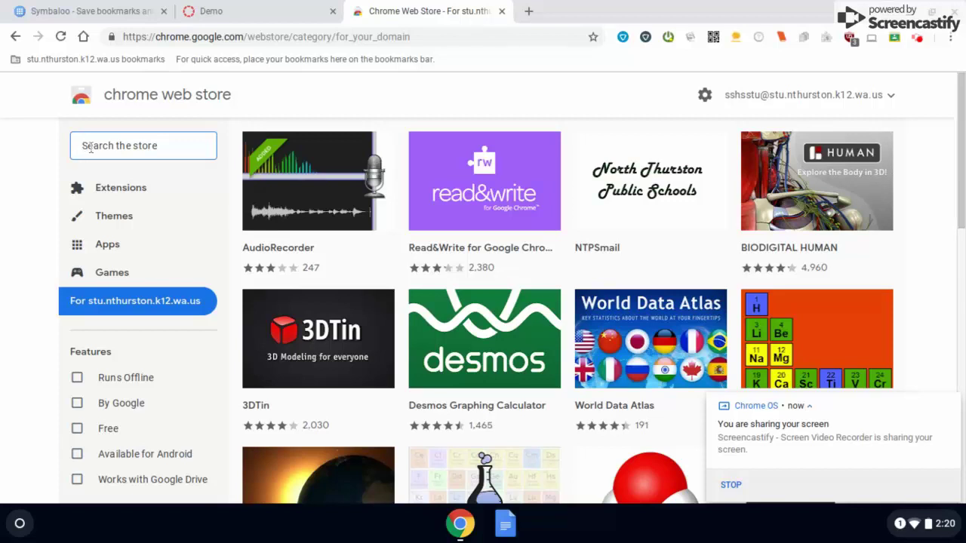
pyautogui.click(91, 148)
pyautogui.write('kami')
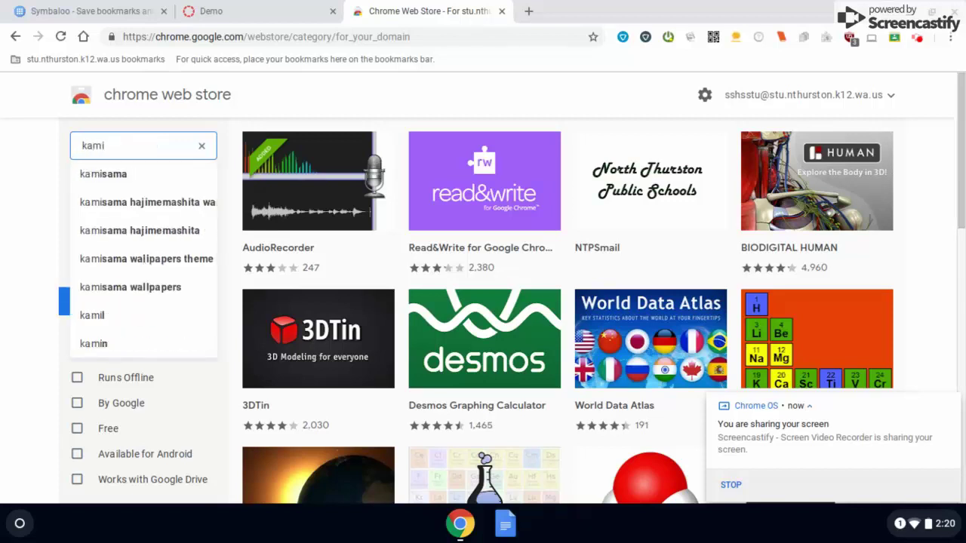
pyautogui.press('Return')
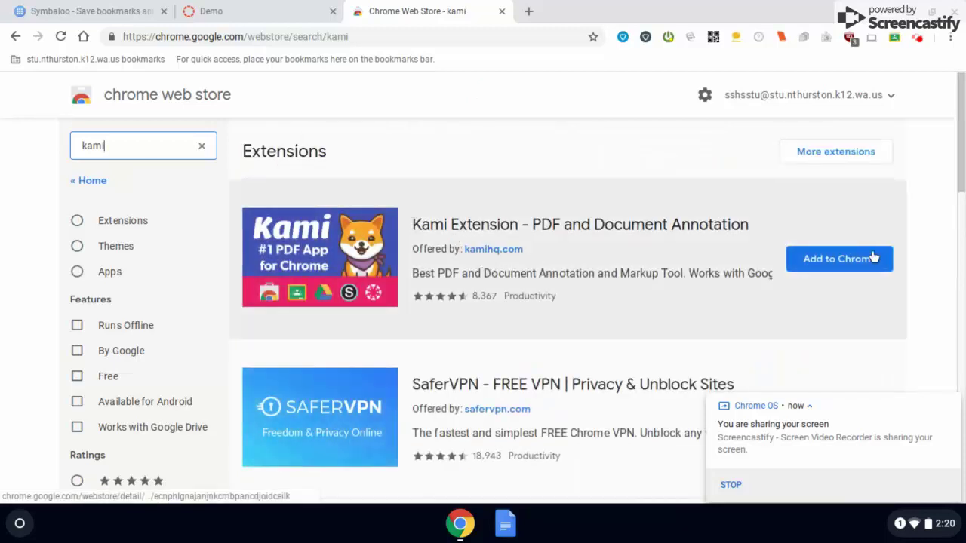
# Step: Add the Kami Extension - PDF and Document Annotation to Chrome, approve its permissions and dismiss the notice
pyautogui.click(861, 260)
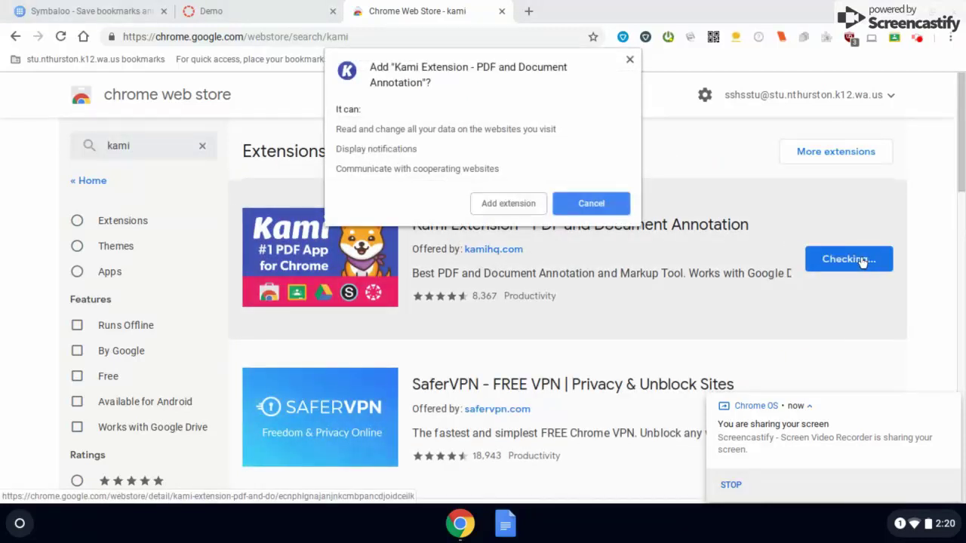
pyautogui.click(514, 202)
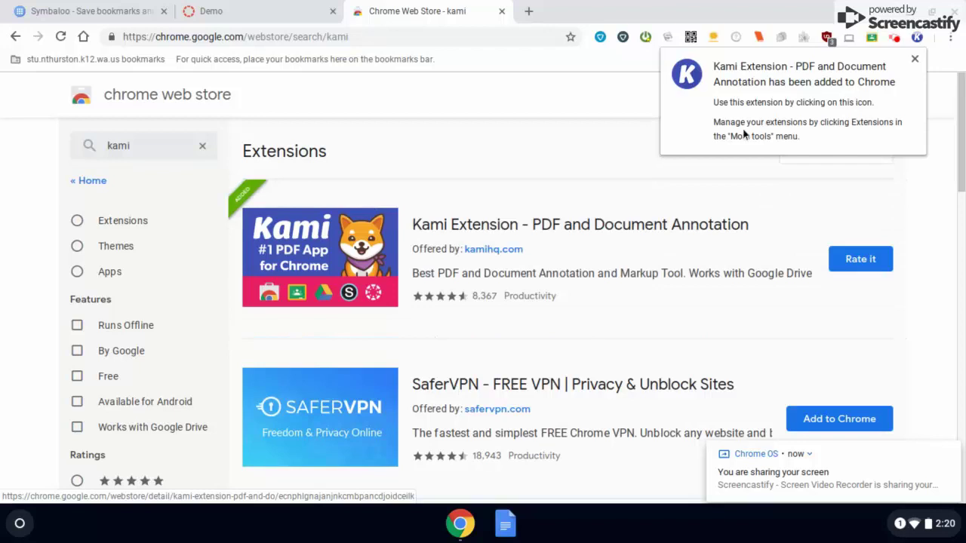
pyautogui.click(913, 57)
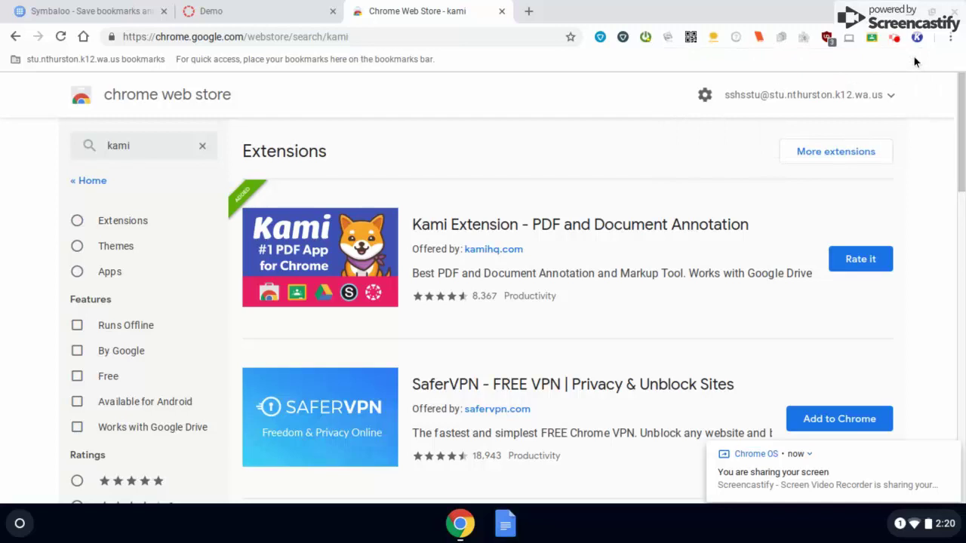
# Step: Close the web store, open the Kami Annotation assignment in the Demo course and download its linked activity PDF
pyautogui.click(501, 10)
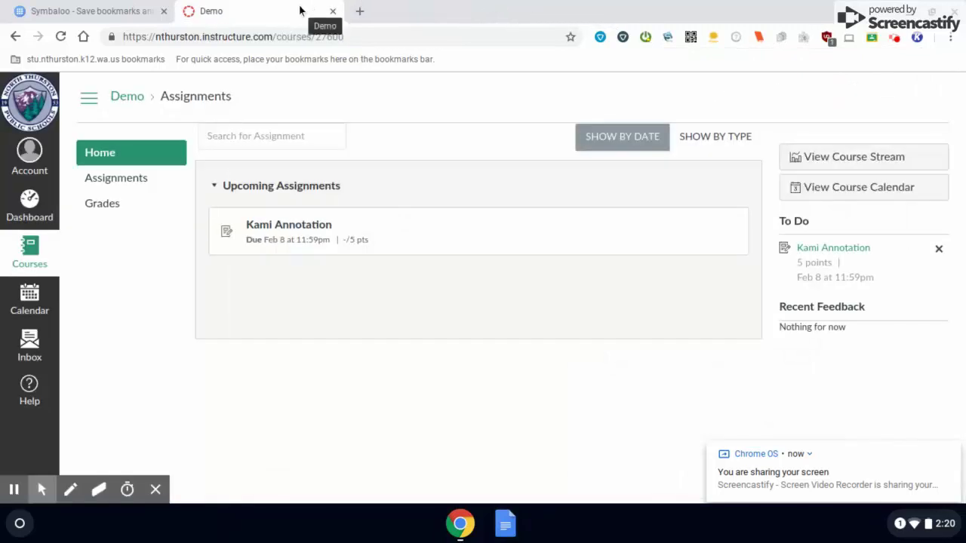
pyautogui.click(301, 227)
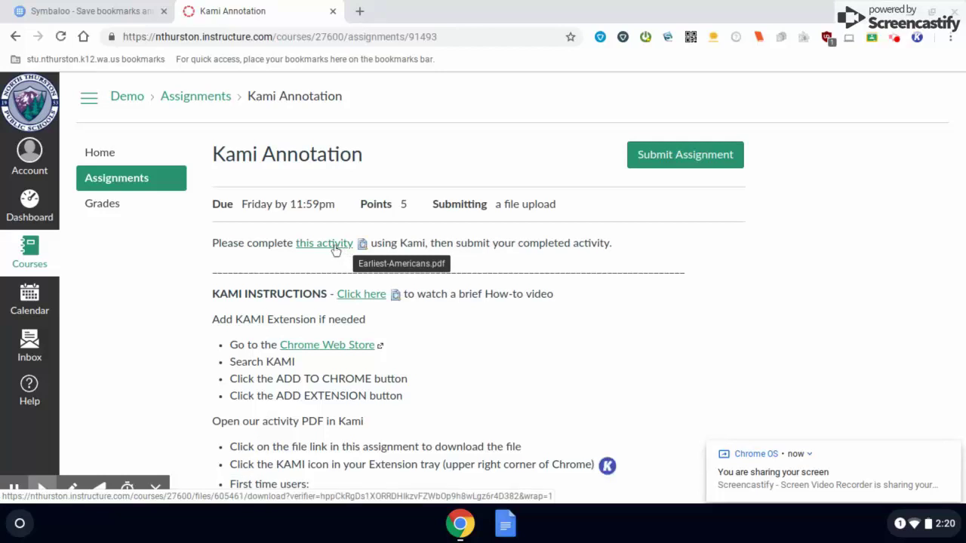
pyautogui.click(335, 244)
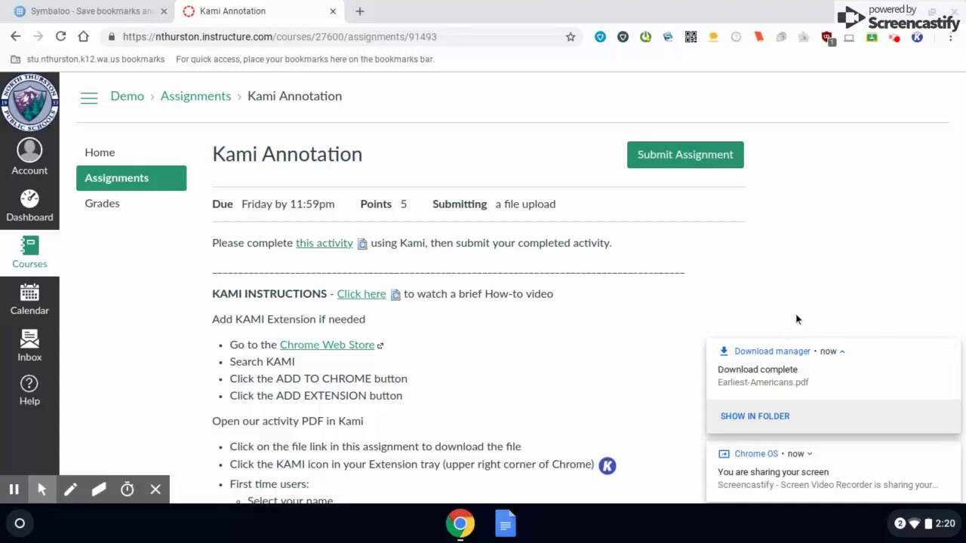
# Step: Launch the Kami extension, sign in with the student's Google account and allow Kami to access it
pyautogui.click(917, 38)
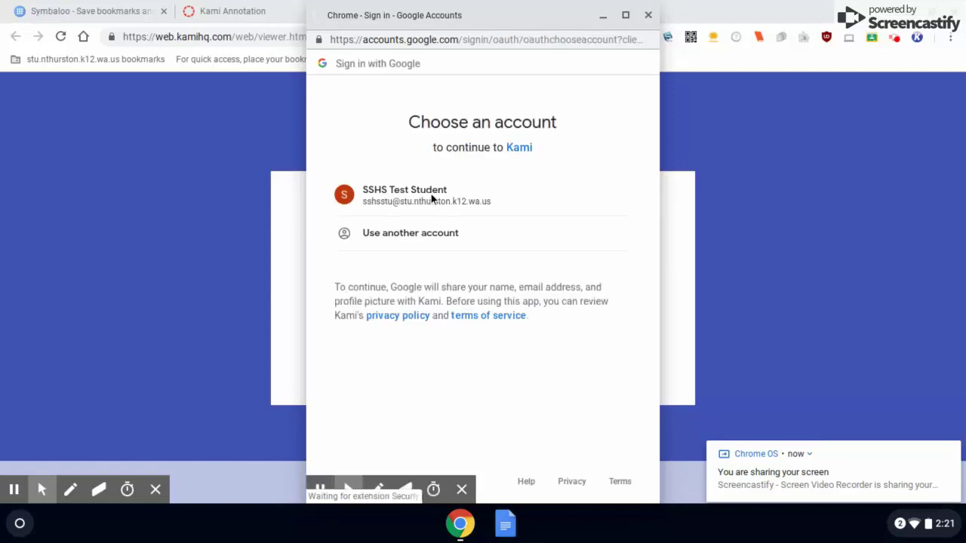
pyautogui.click(431, 194)
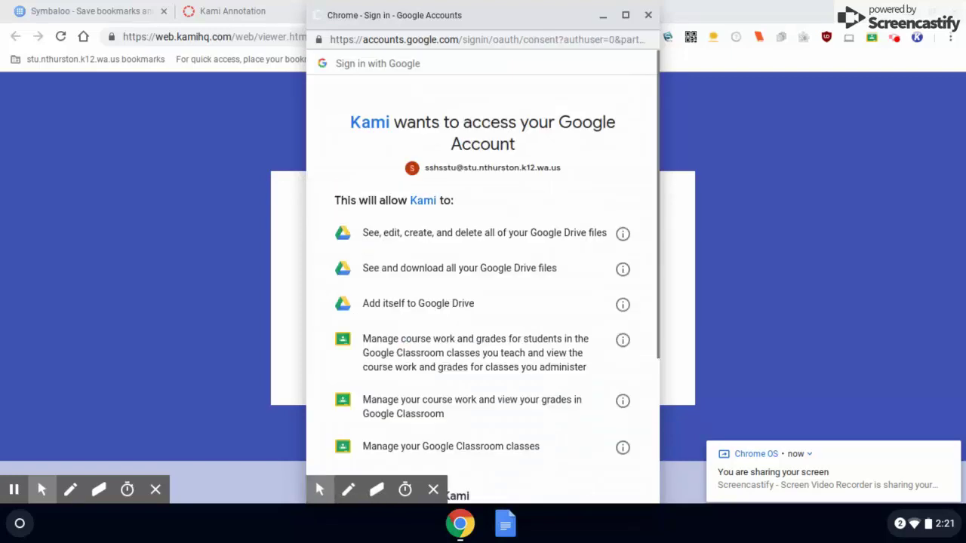
pyautogui.scroll(-3, 494, 233)
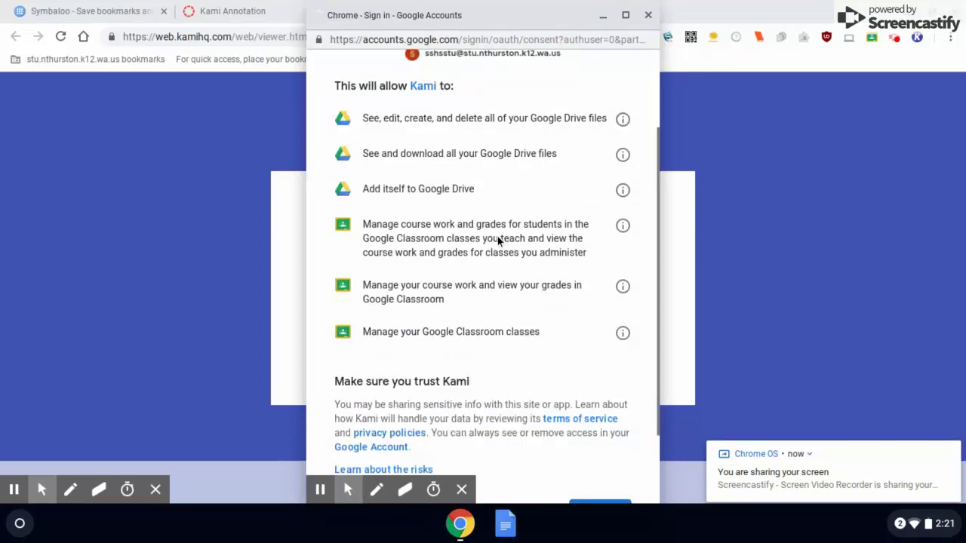
pyautogui.click(603, 417)
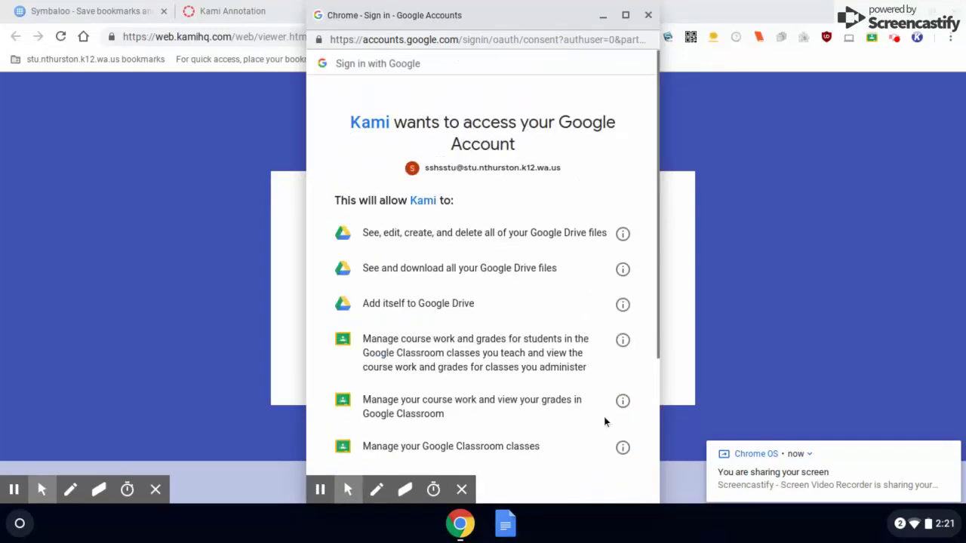
pyautogui.scroll(-3, 570, 471)
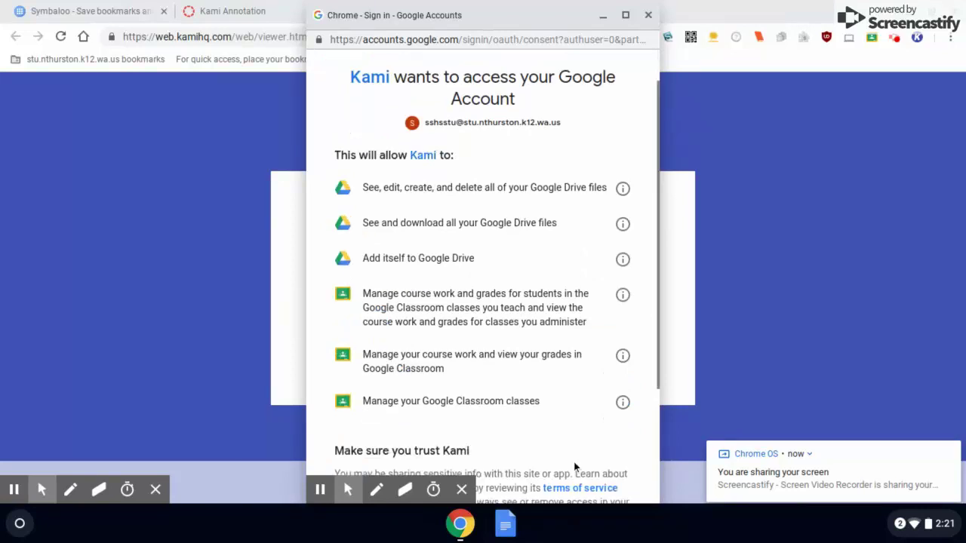
pyautogui.click(596, 460)
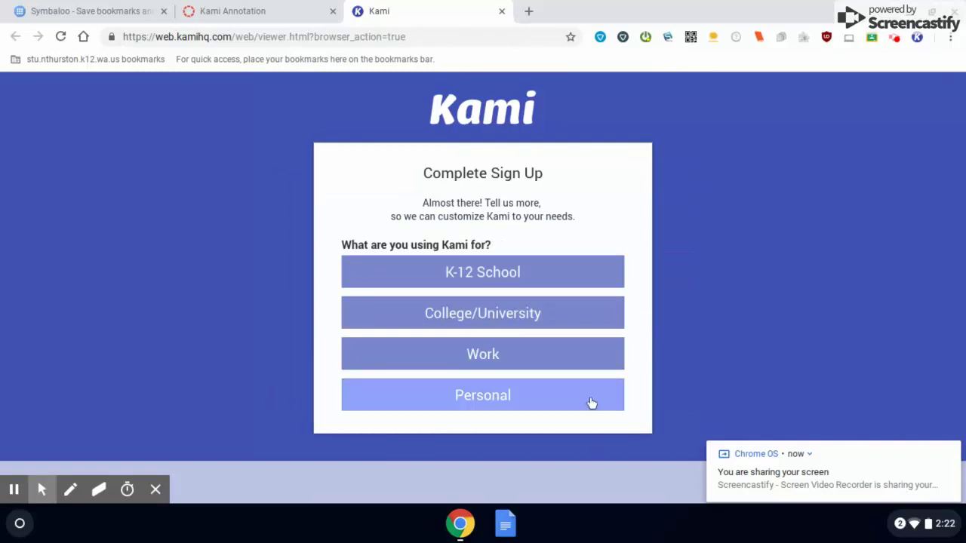
# Step: Complete the Kami sign-up with K-12 School as the use and Student as the role
pyautogui.click(533, 280)
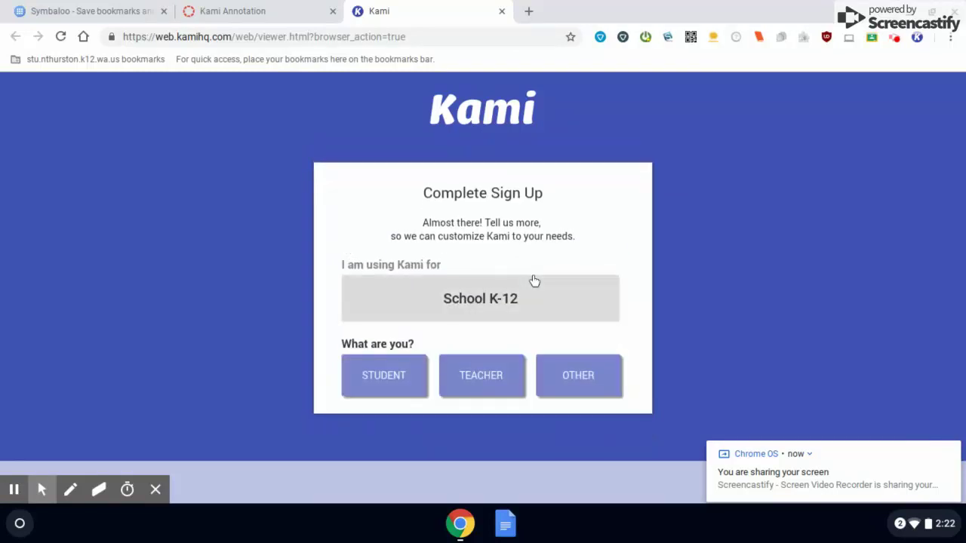
pyautogui.click(377, 378)
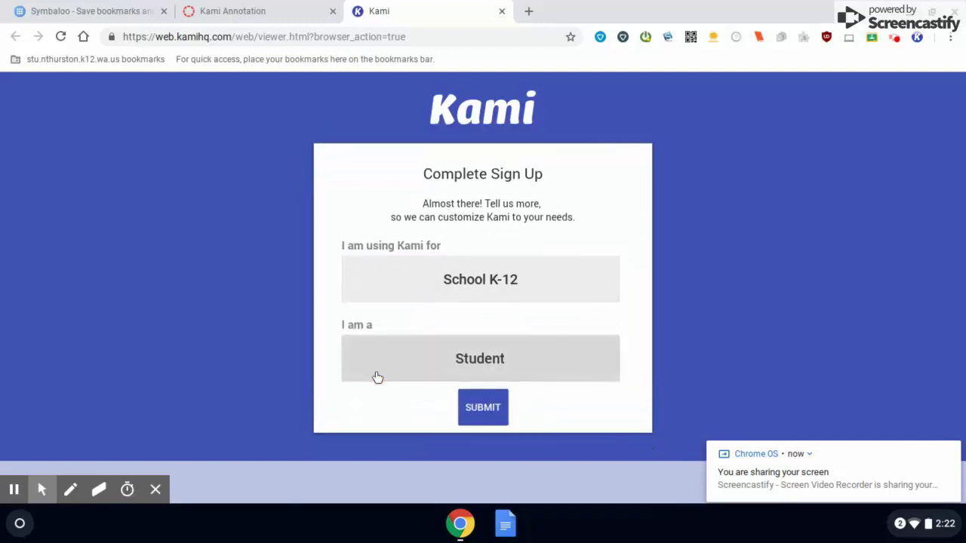
pyautogui.click(486, 405)
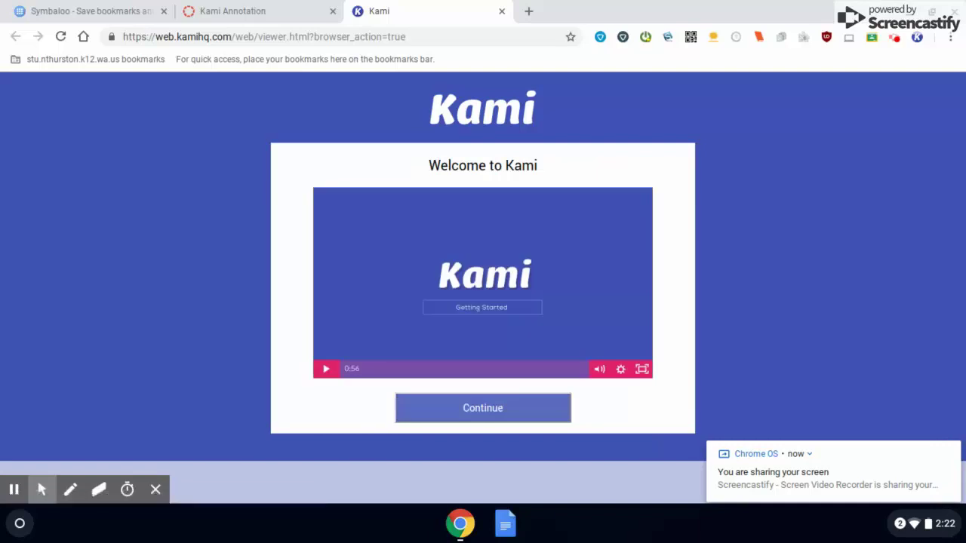
# Step: Continue past the Kami welcome video and open Earliest-Americans.pdf from Google Drive
pyautogui.click(486, 410)
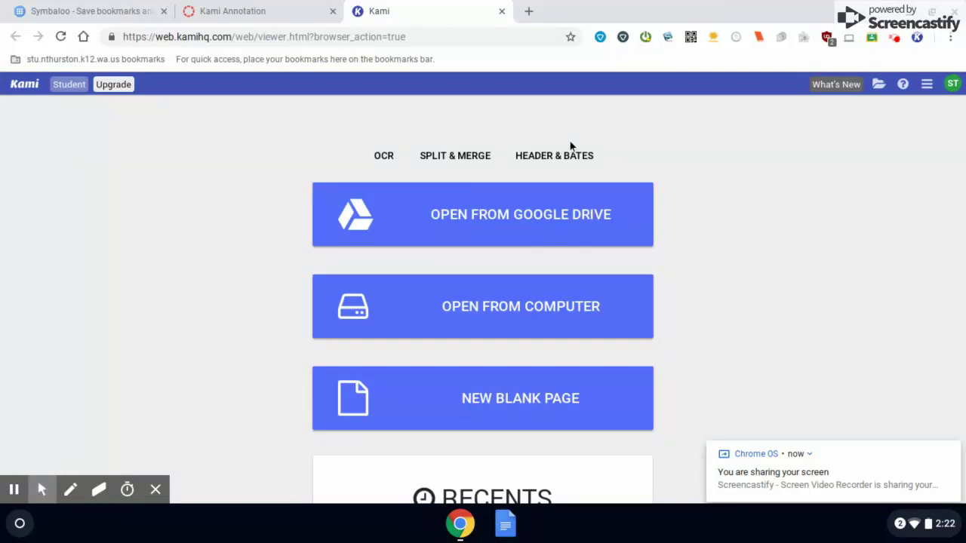
pyautogui.click(518, 199)
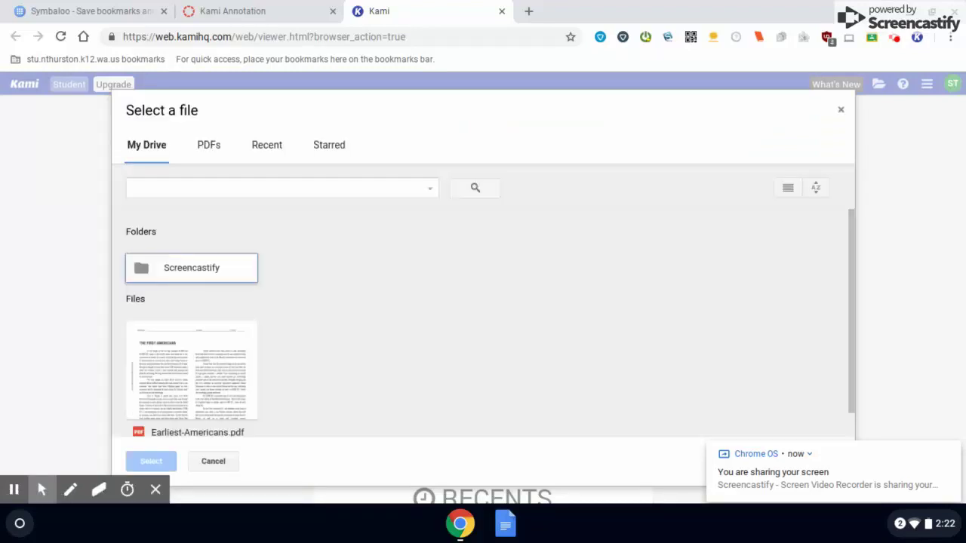
pyautogui.doubleClick(224, 360)
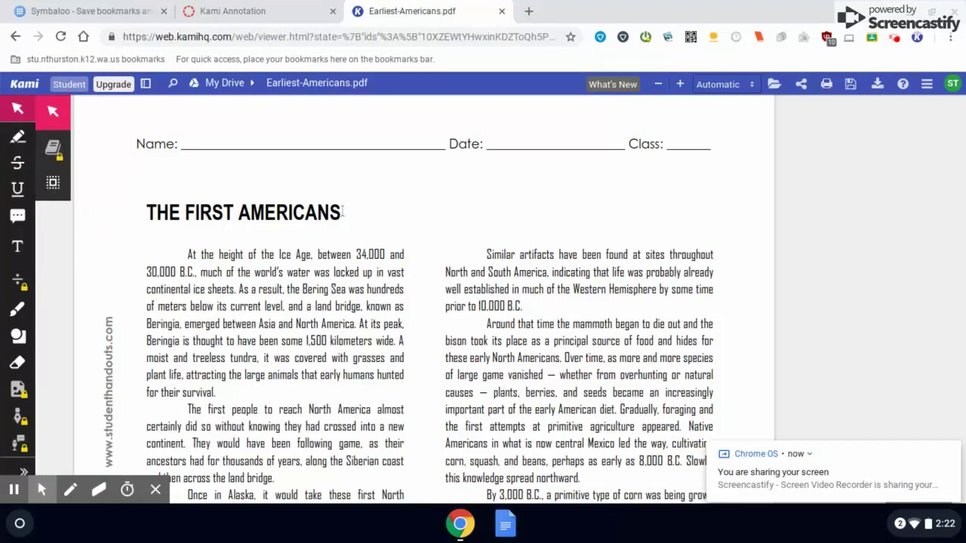
# Step: Highlight from "thought to have been some 1,500" to "covered with" in pink, and from "important part" to "central Mexico" in green
pyautogui.scroll(-5, 391, 208)
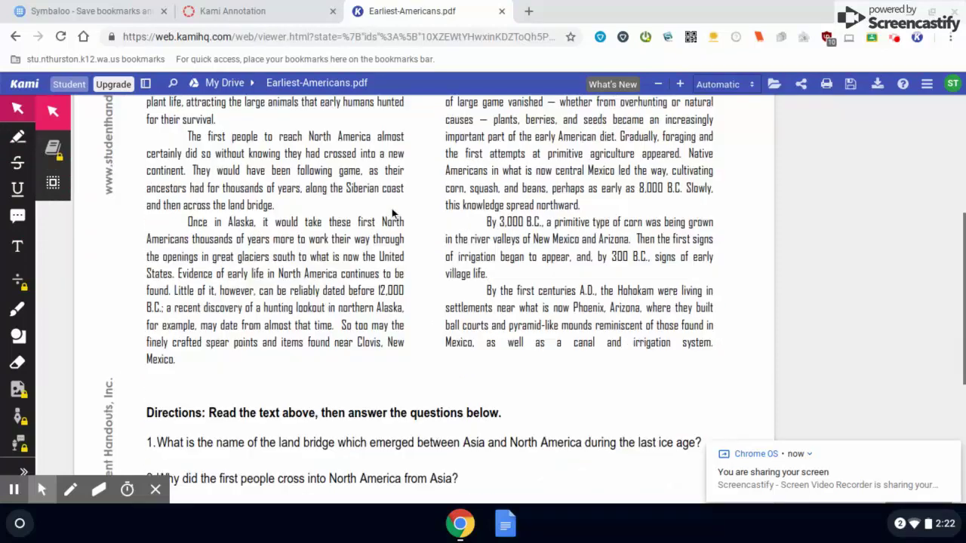
pyautogui.scroll(3, 392, 209)
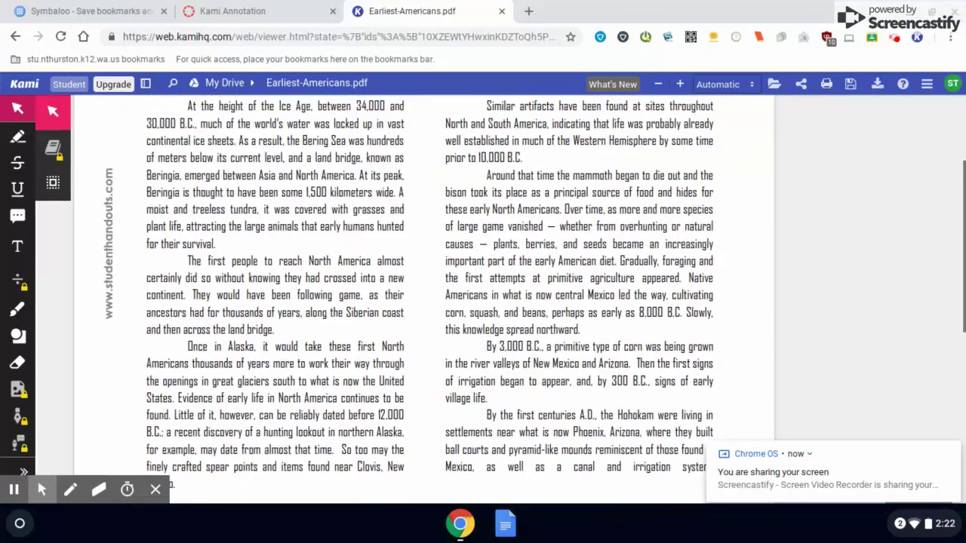
pyautogui.click(16, 144)
pyautogui.click(55, 268)
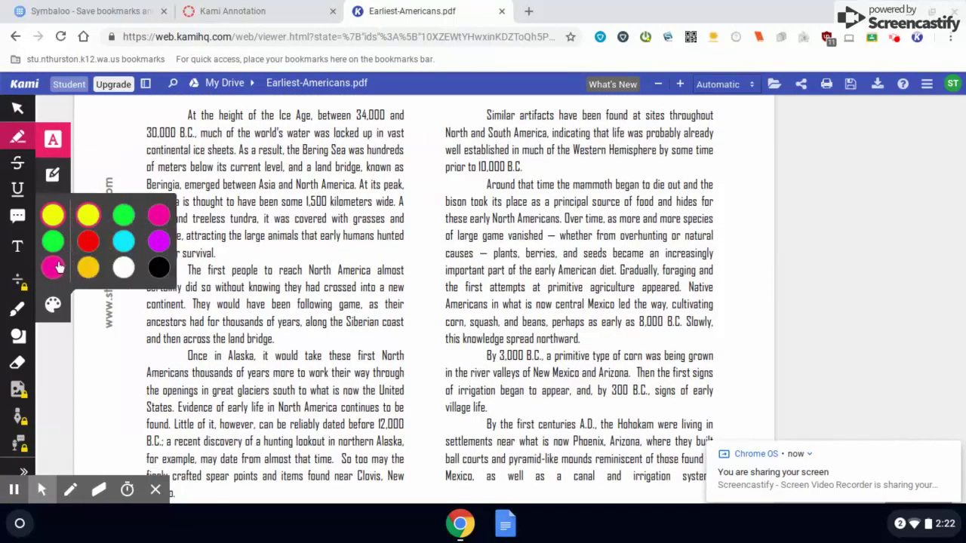
pyautogui.rightClick(60, 273)
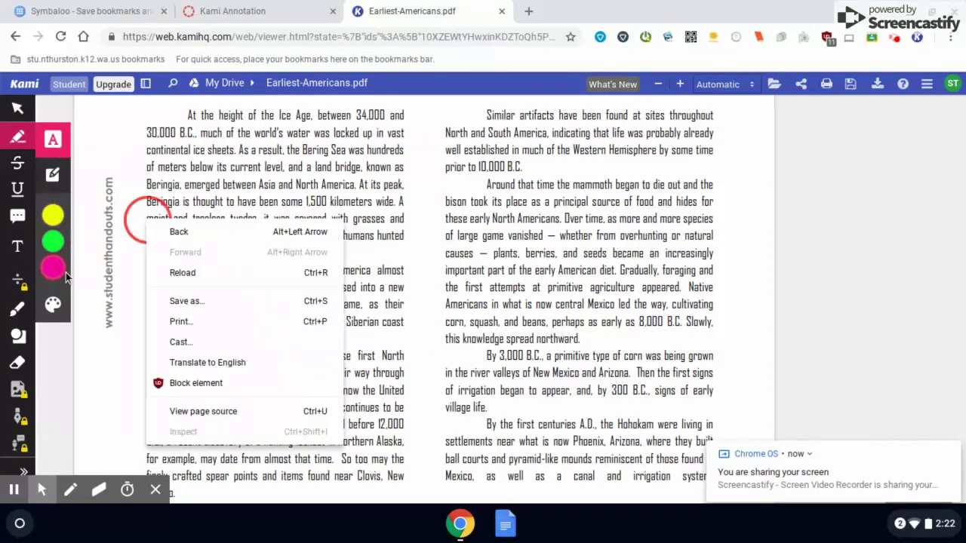
pyautogui.click(61, 273)
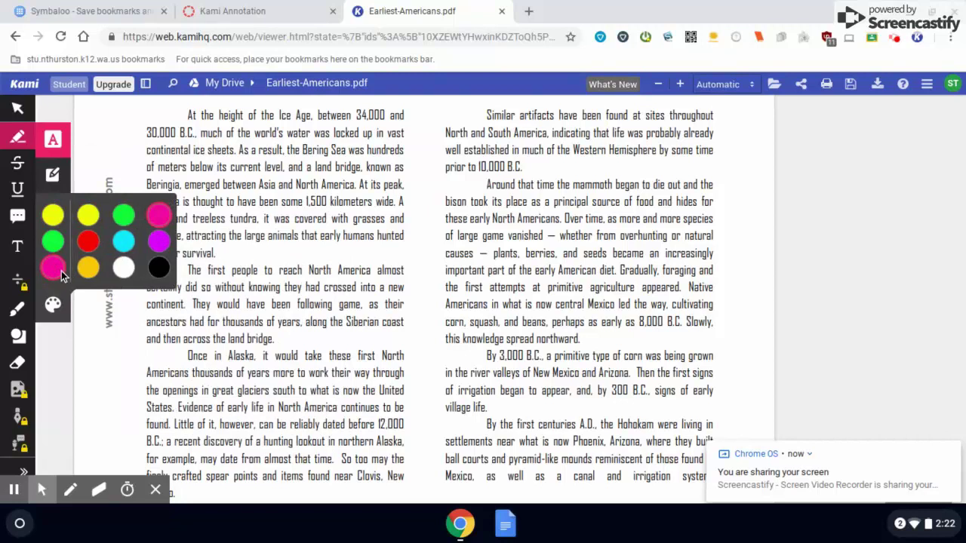
pyautogui.click(153, 219)
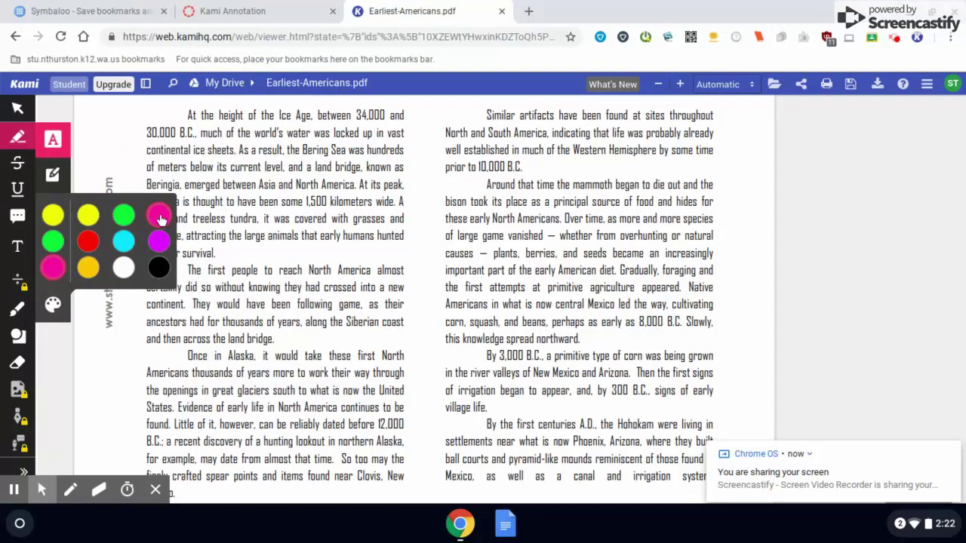
pyautogui.click(199, 198)
pyautogui.moveTo(199, 198); pyautogui.dragTo(353, 219)
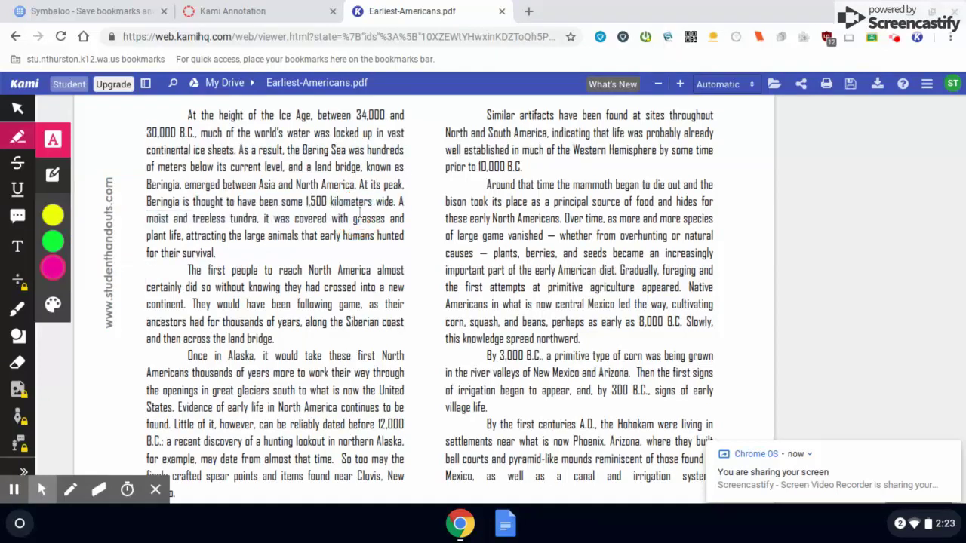
pyautogui.moveTo(56, 245)
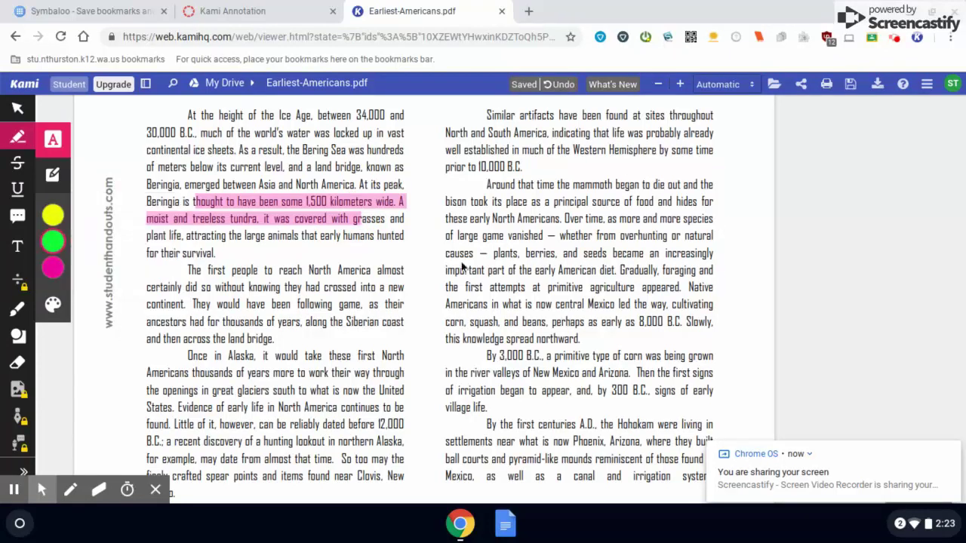
pyautogui.moveTo(456, 270); pyautogui.dragTo(615, 304)
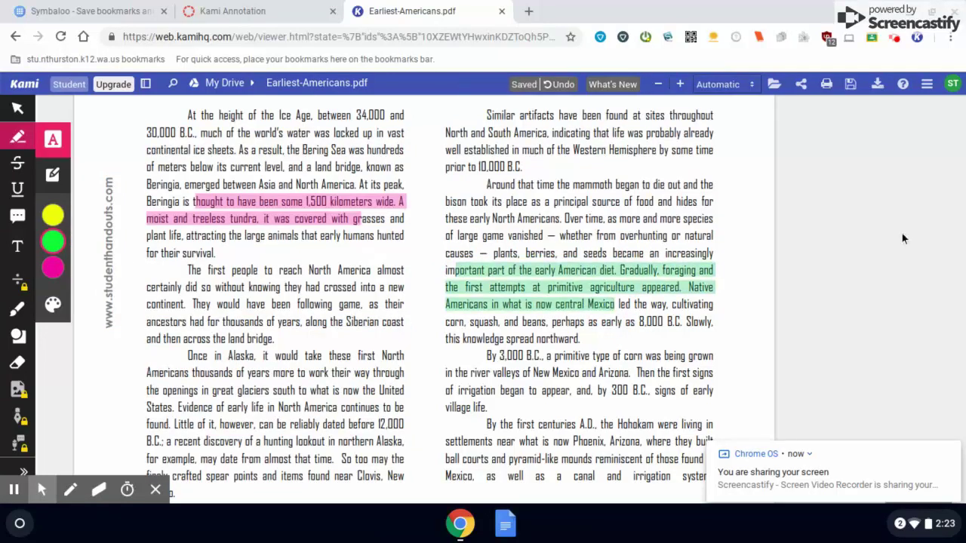
# Step: Add a text box below question 1 about the land bridge containing "type the answer"
pyautogui.scroll(-5, 867, 267)
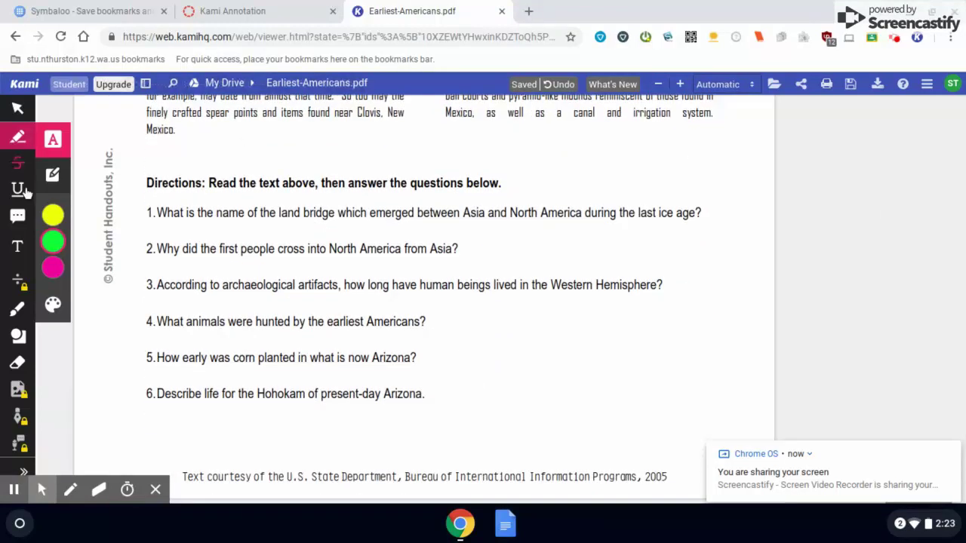
pyautogui.click(22, 243)
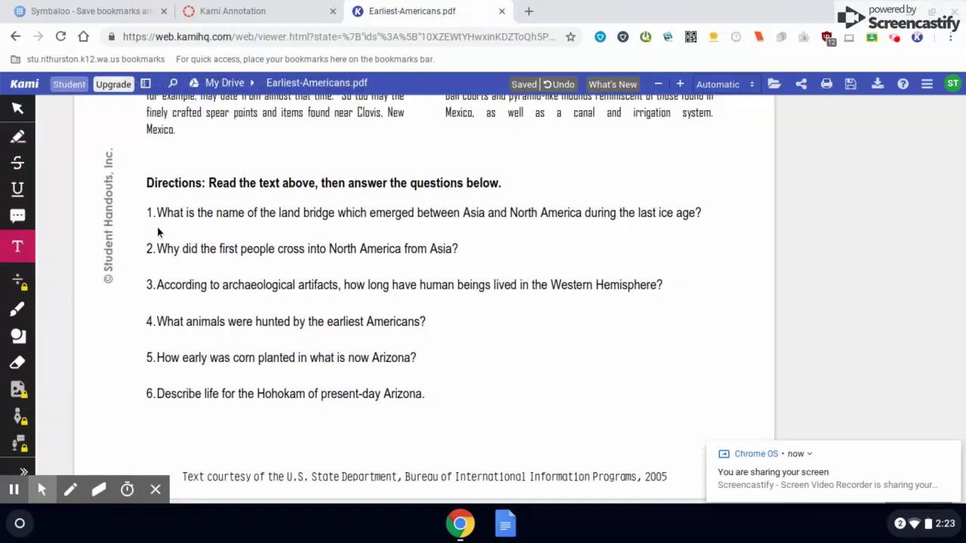
pyautogui.click(159, 229)
pyautogui.write('ty')
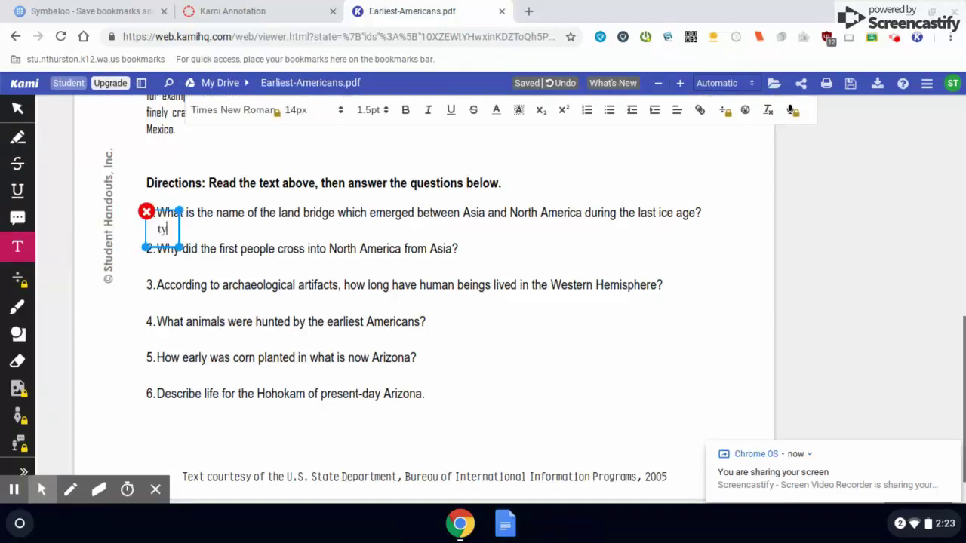
pyautogui.write('pe the an')
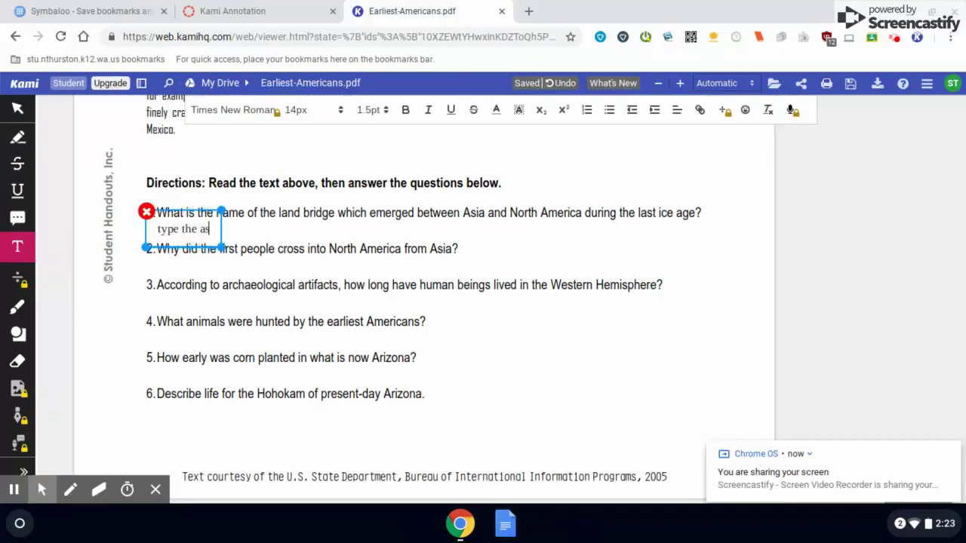
pyautogui.write('swer')
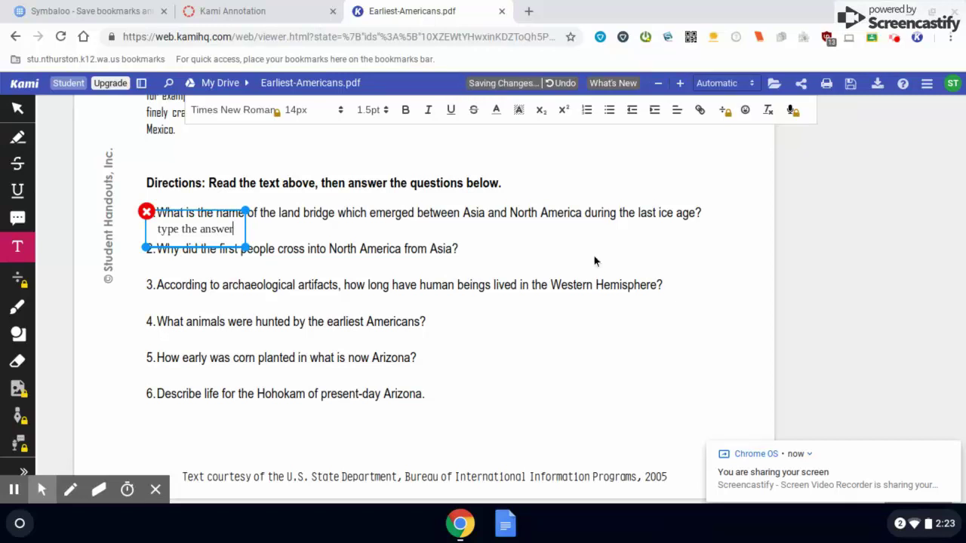
# Step: Export the PDF with all annotations to Google Drive, keeping all pages and the suggested file name
pyautogui.scroll(-1, 593, 257)
pyautogui.scroll(4, 593, 257)
pyautogui.scroll(5, 594, 260)
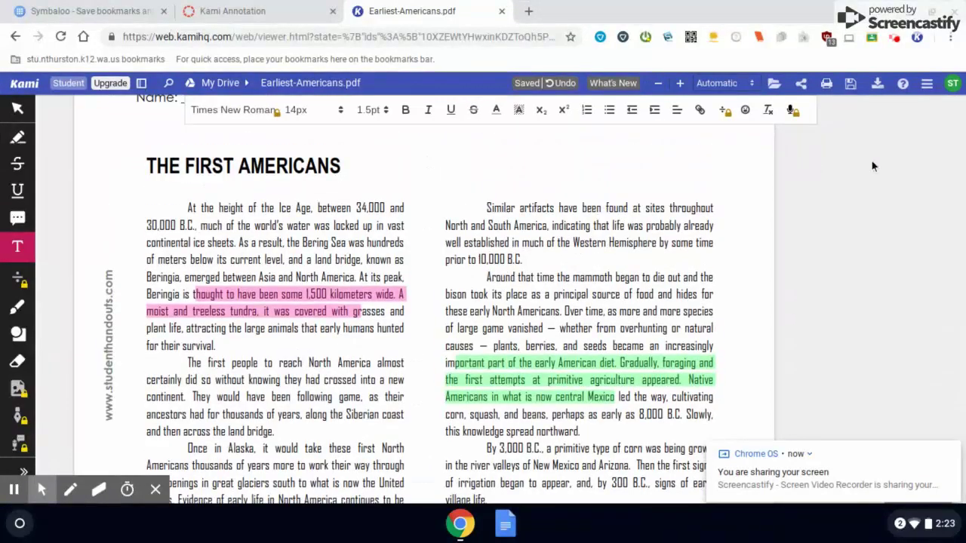
pyautogui.click(878, 85)
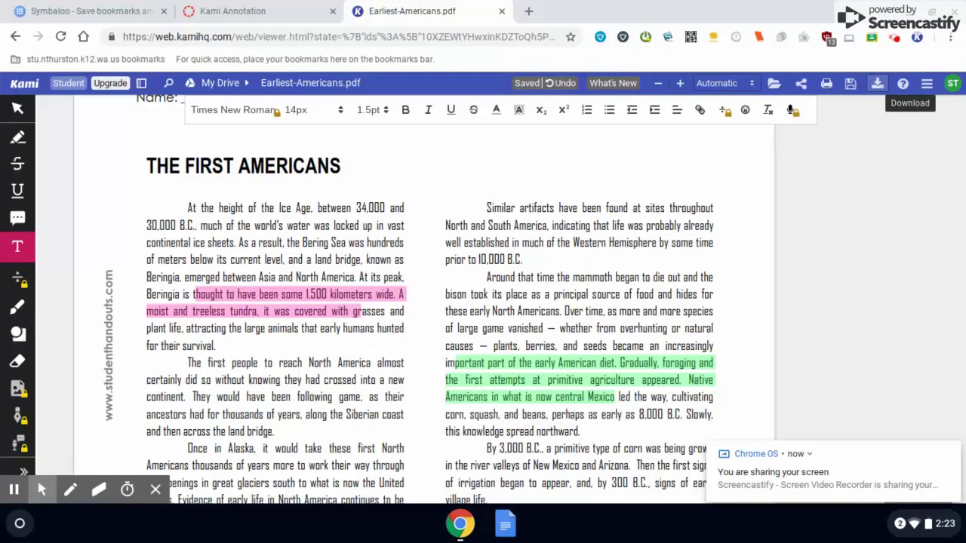
pyautogui.click(877, 86)
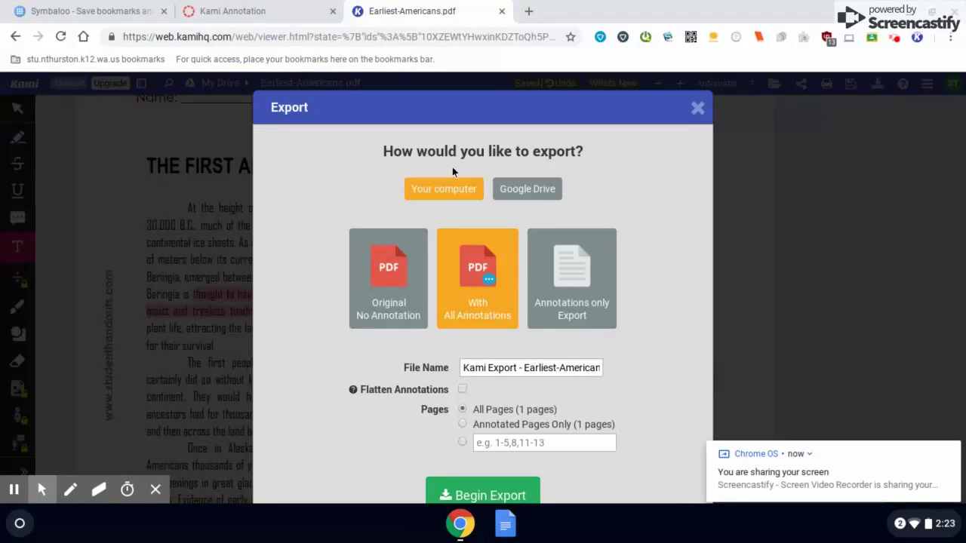
pyautogui.click(503, 190)
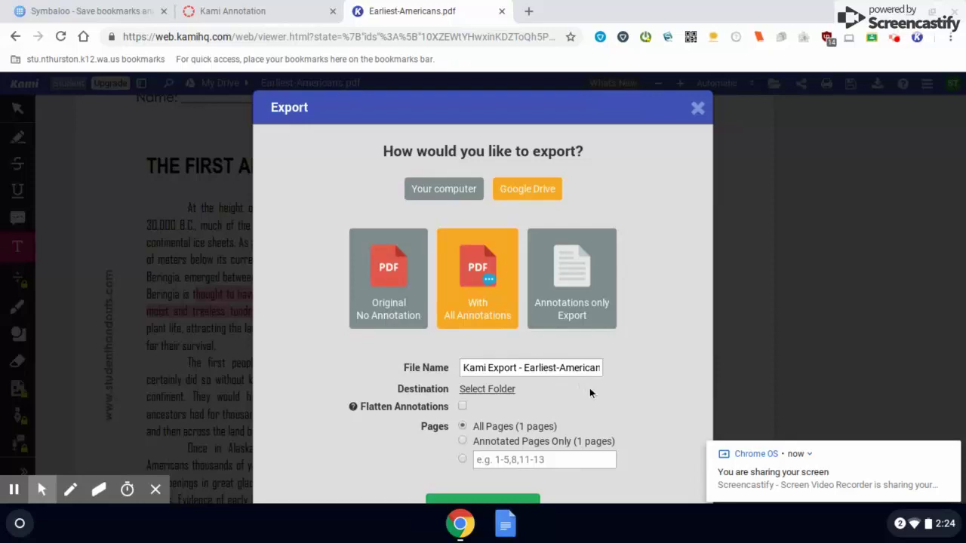
pyautogui.scroll(-2, 590, 388)
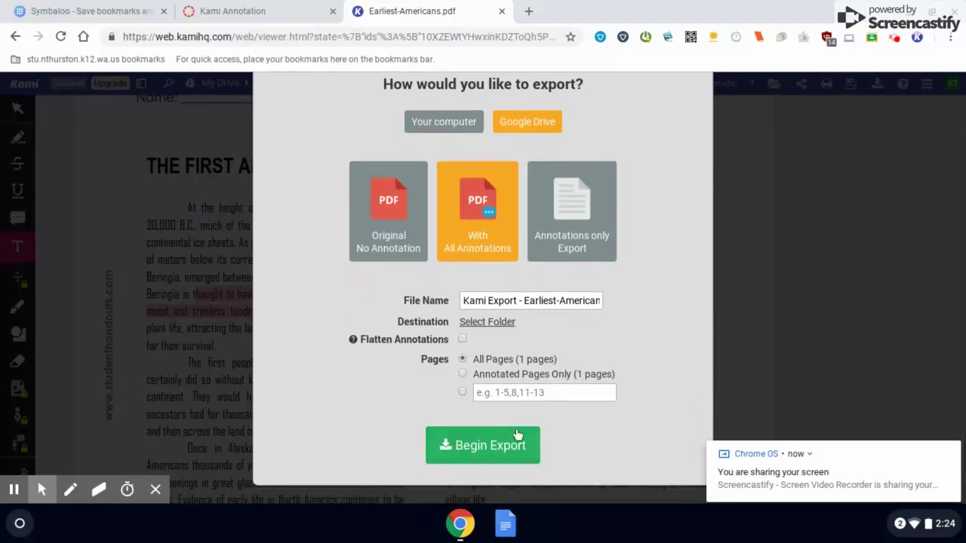
pyautogui.click(517, 436)
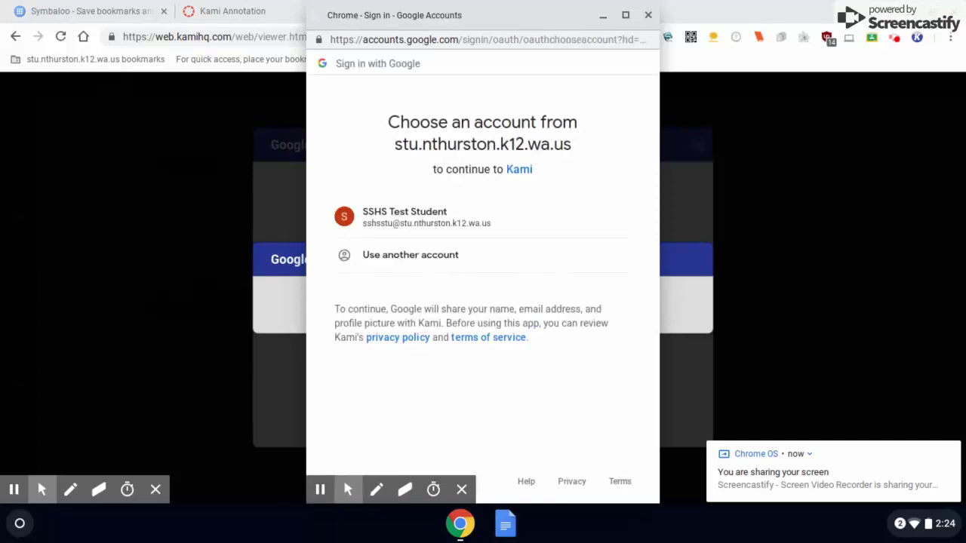
# Step: Choose the student's Google account and allow Kami the requested Google Drive and Classroom access
pyautogui.click(436, 219)
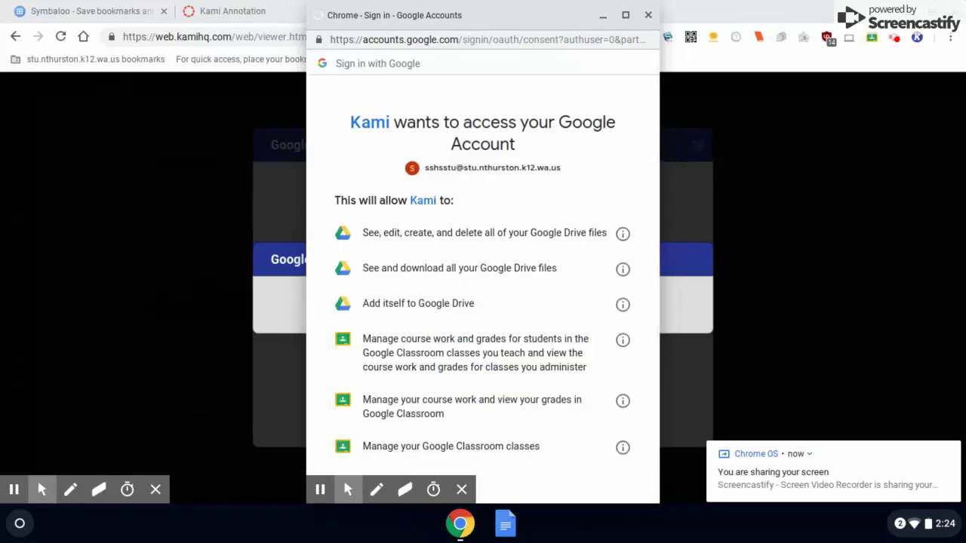
pyautogui.scroll(-3, 483, 301)
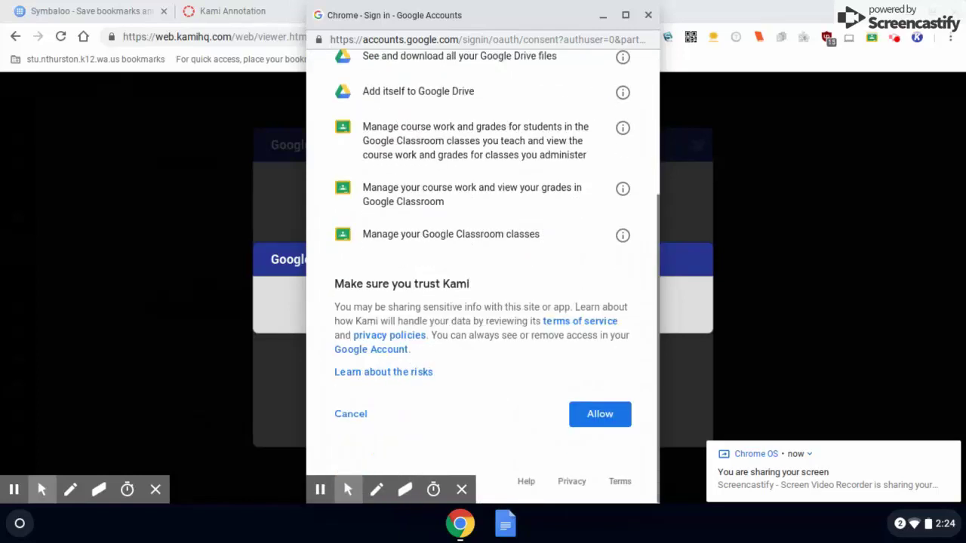
pyautogui.click(611, 416)
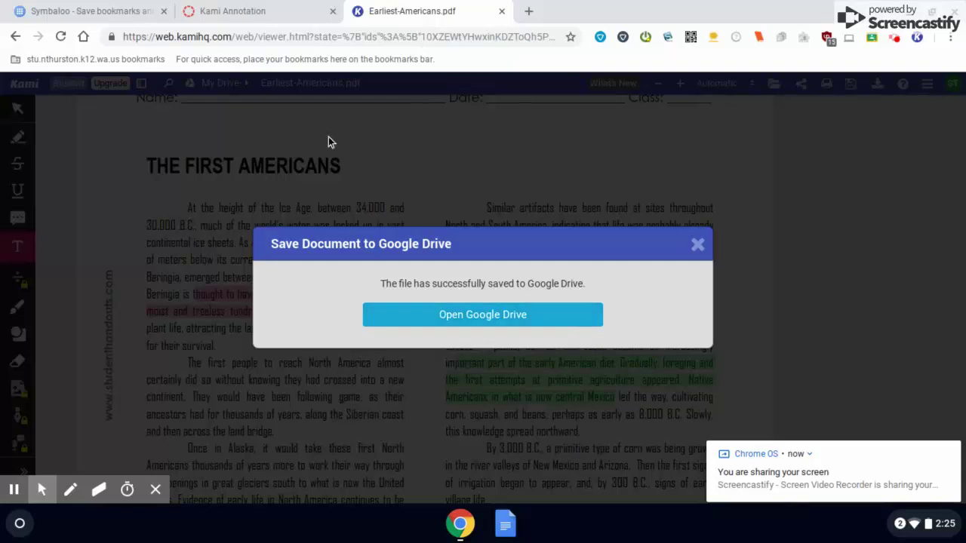
# Step: Submit the 14:24 copy of Kami Export - Earliest-Americans.pdf from Google Drive to the Canvas Kami Annotation assignment and acknowledge the processing notice
pyautogui.click(233, 13)
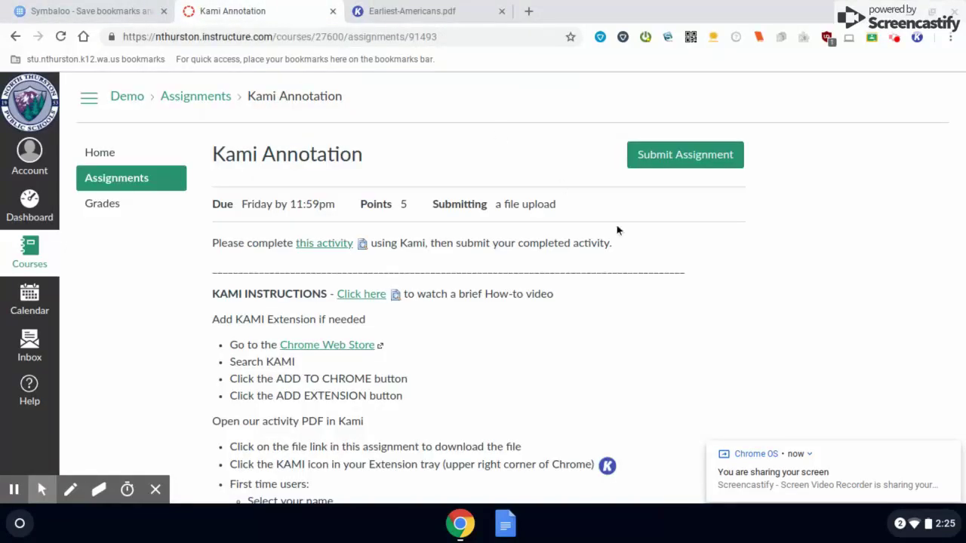
pyautogui.click(680, 156)
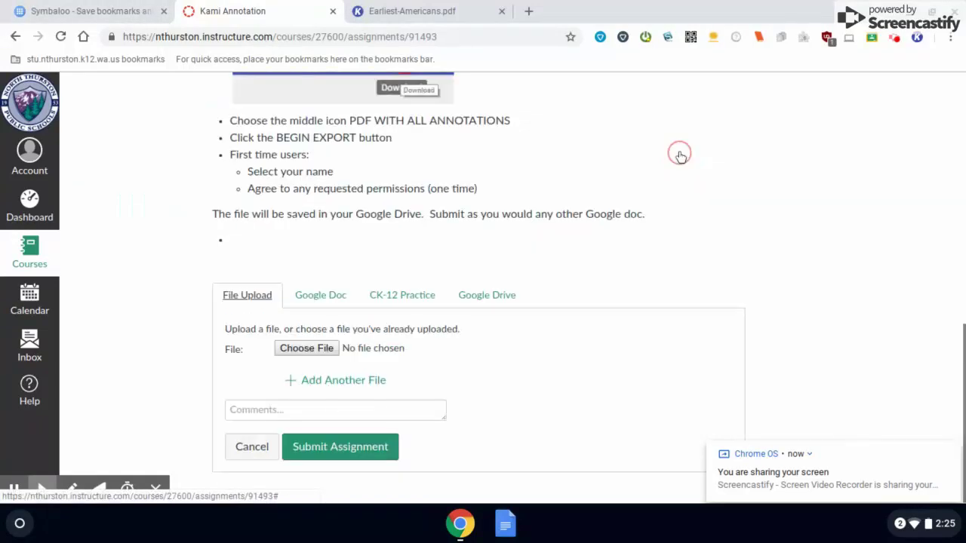
pyautogui.click(486, 295)
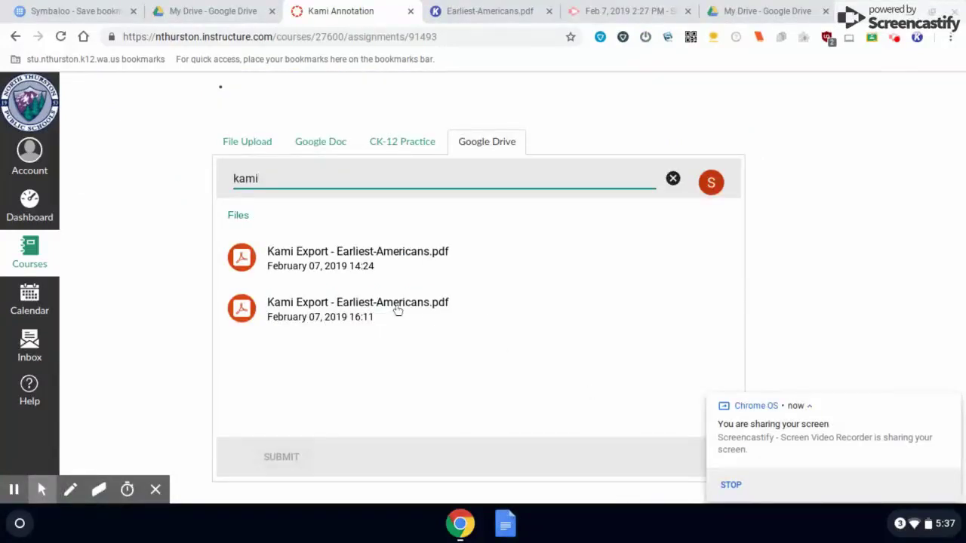
pyautogui.click(347, 253)
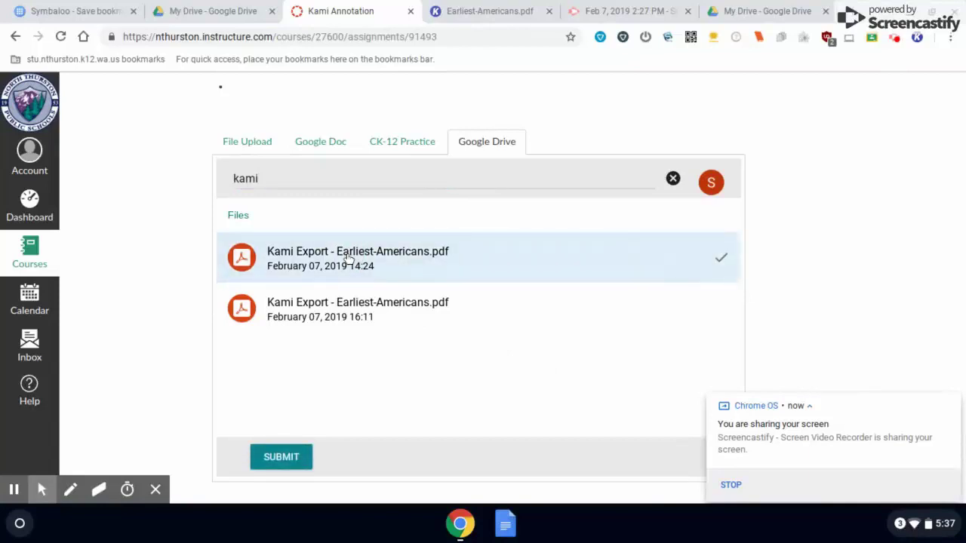
pyautogui.click(292, 458)
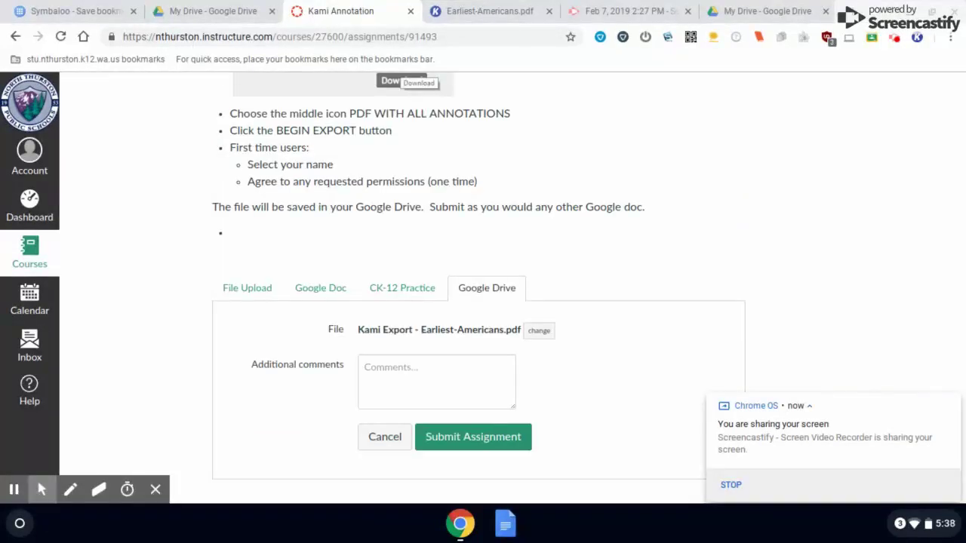
pyautogui.click(451, 438)
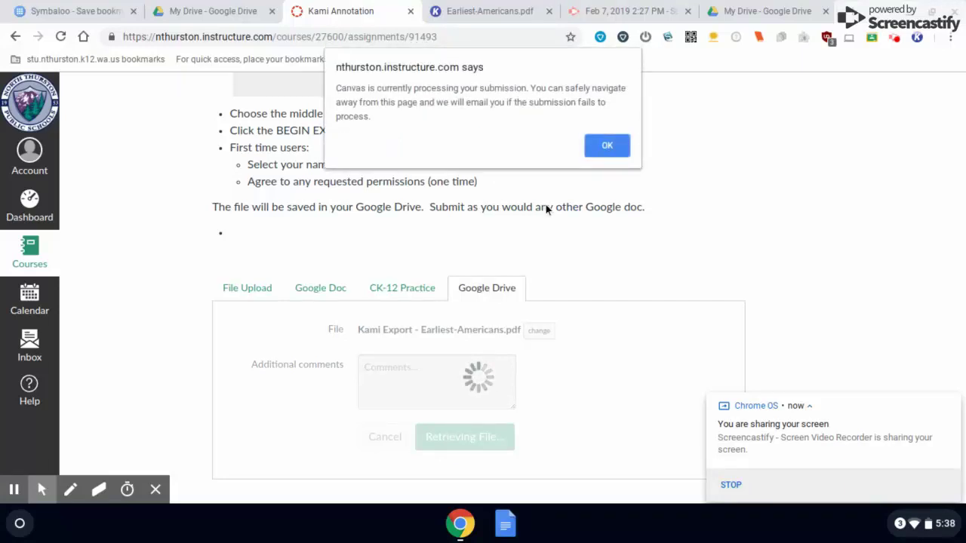
pyautogui.click(607, 149)
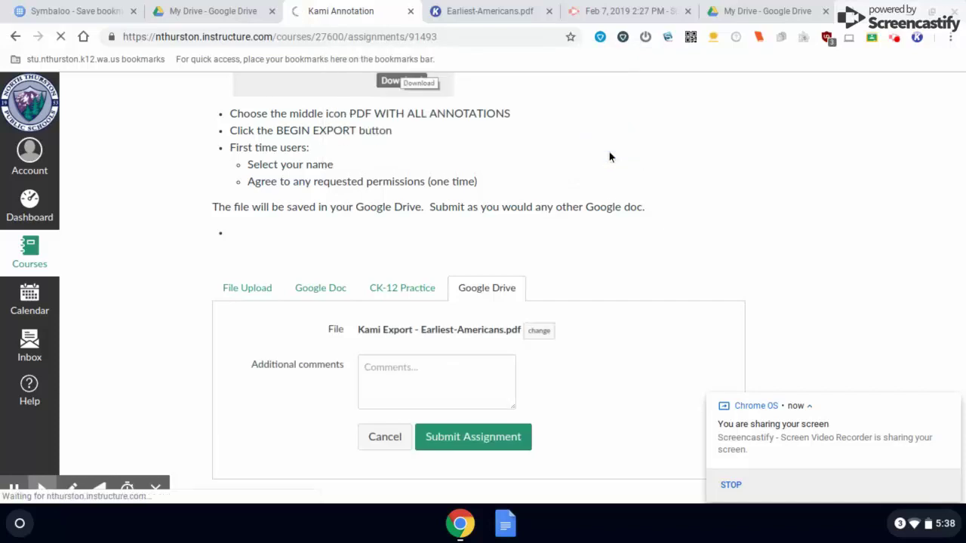